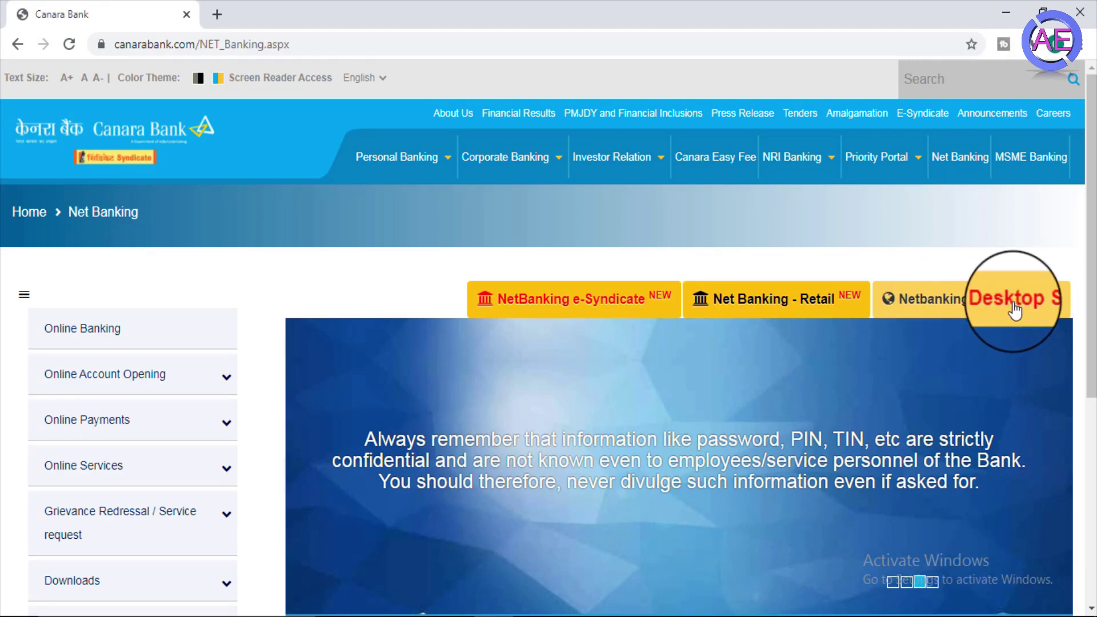
- On the desktop site, attempt a login with user ID, password and captcha ZY48H, keeping English
{"action": "left_click", "coordinate": [967, 310]}
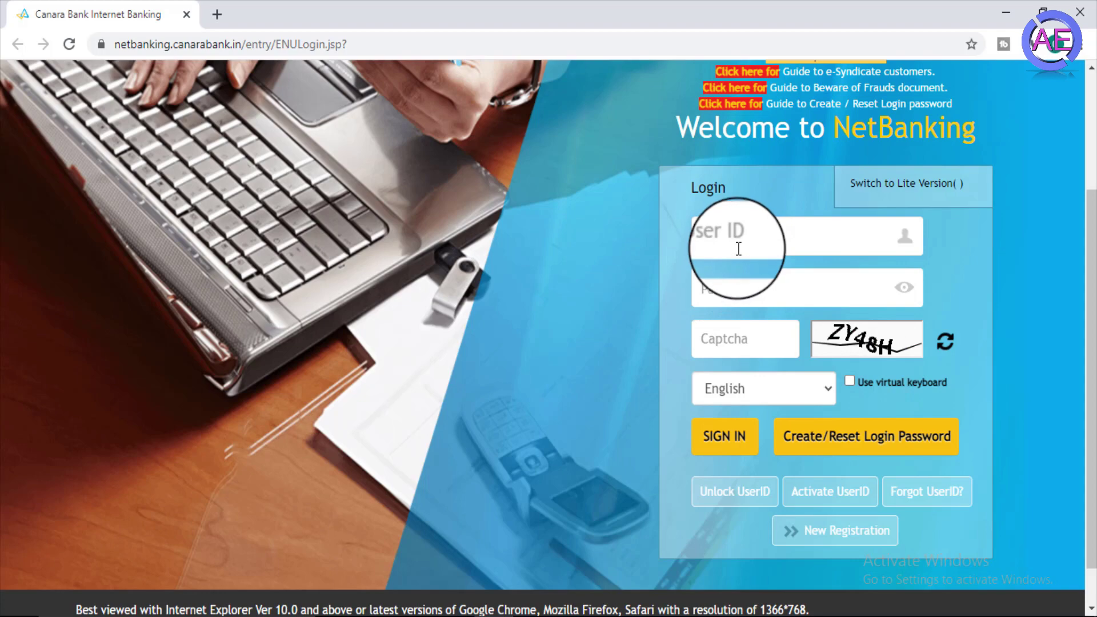
{"action": "left_click", "coordinate": [703, 243]}
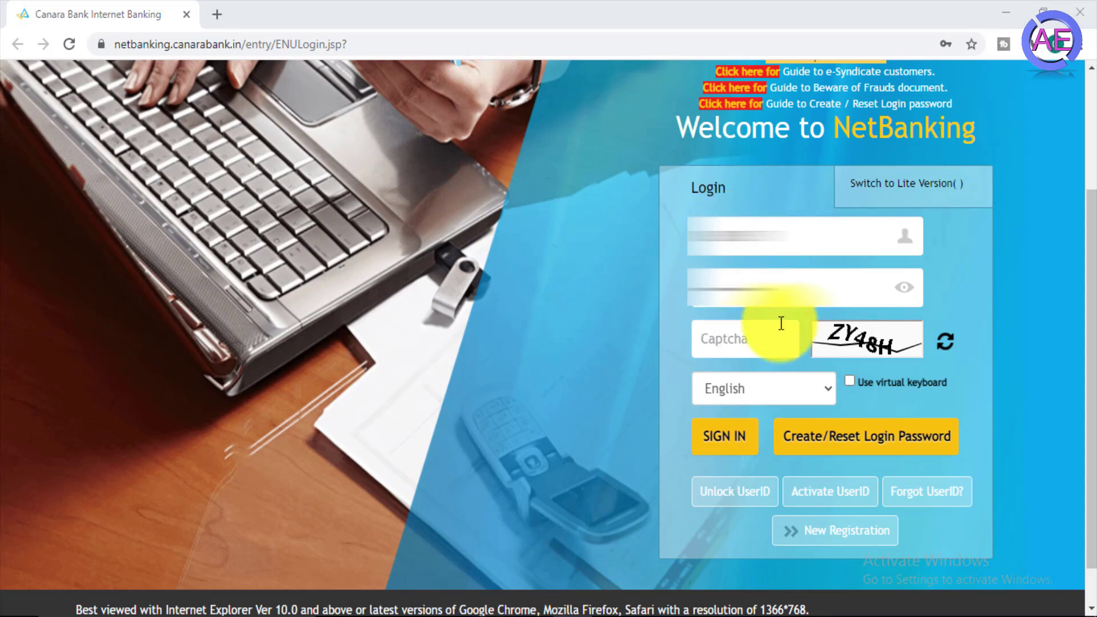
{"action": "left_click", "coordinate": [735, 337]}
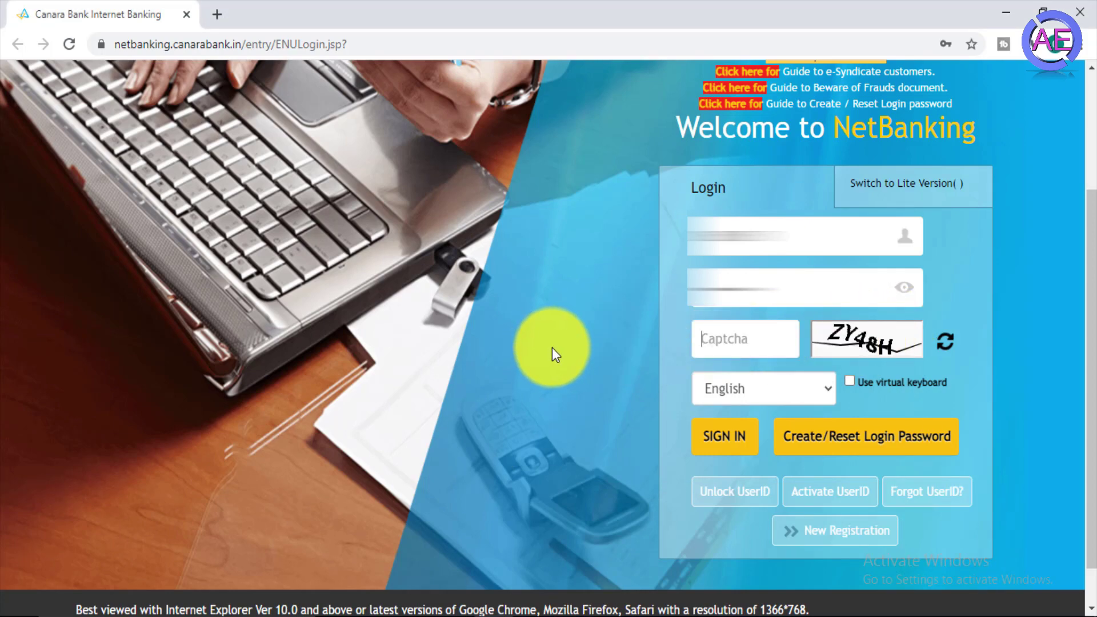
{"action": "type", "text": "ZY48H"}
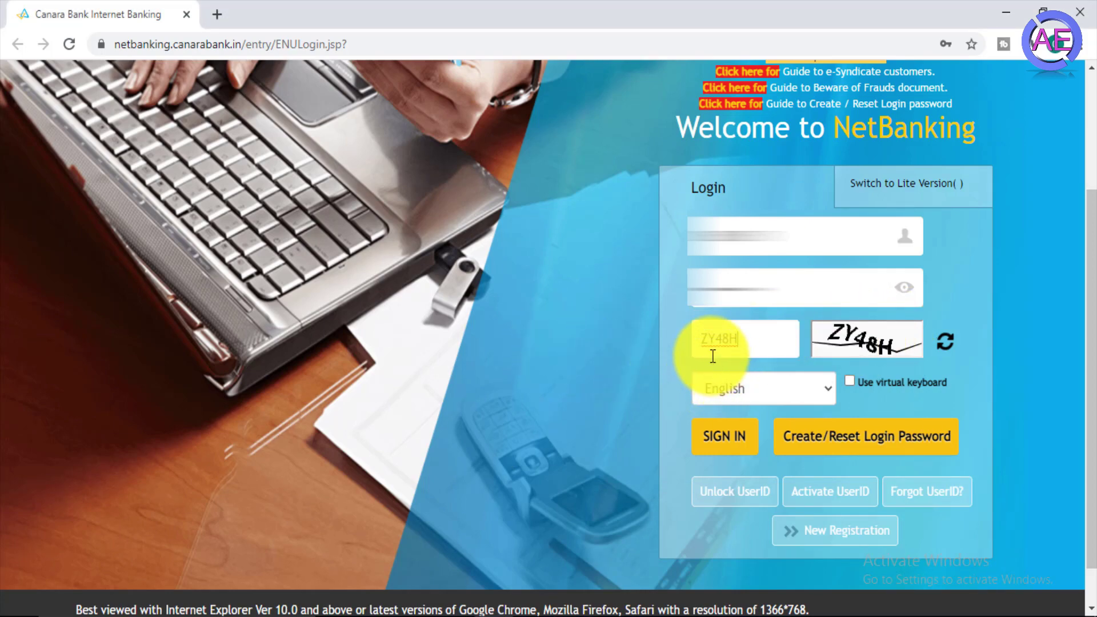
{"action": "left_click", "coordinate": [819, 394]}
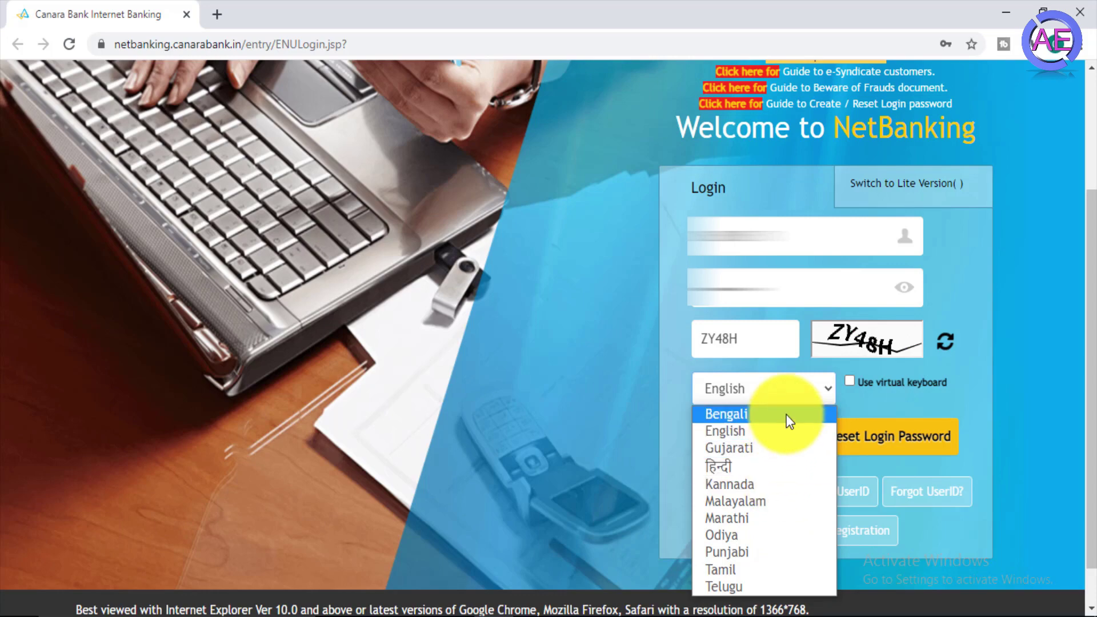
{"action": "left_click", "coordinate": [787, 391]}
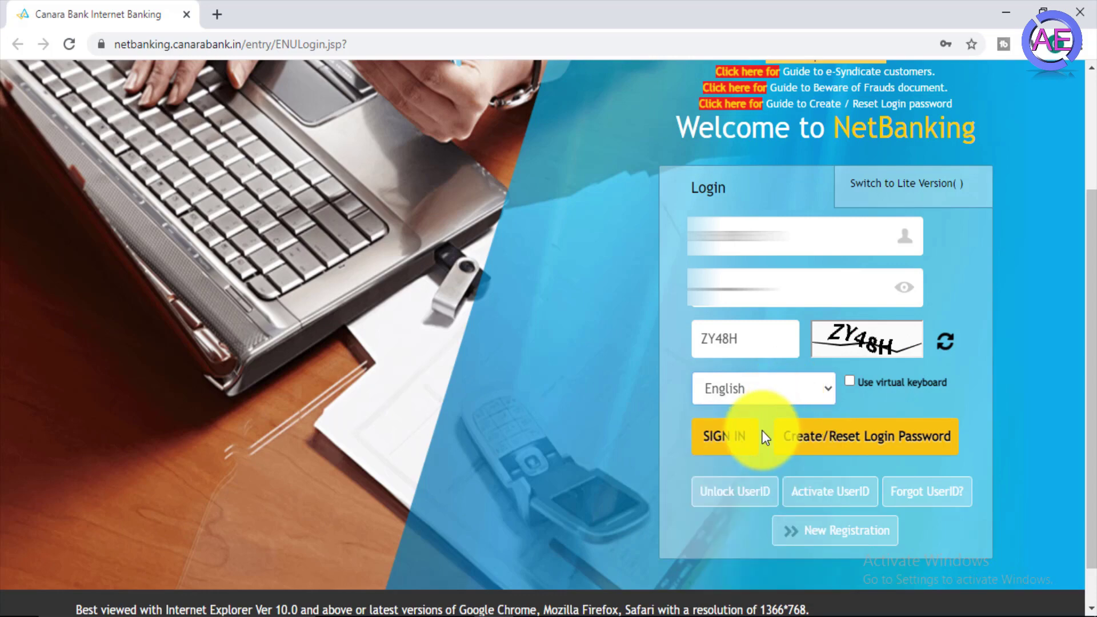
{"action": "left_click", "coordinate": [731, 443]}
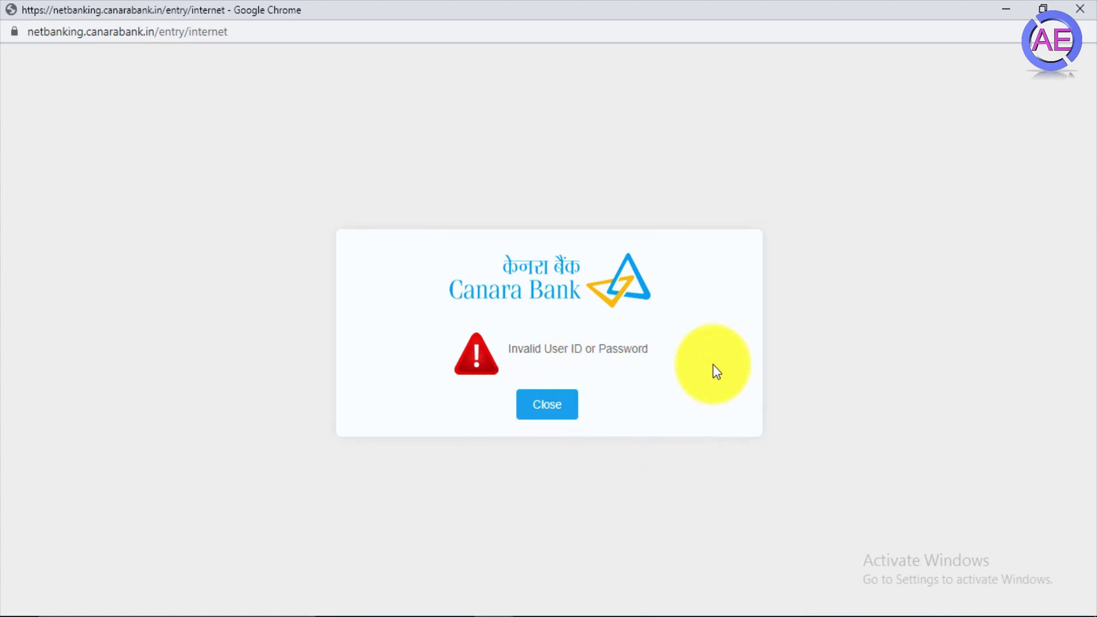
- Dismiss the invalid login error and go to Create/Reset Login Password
{"action": "left_click", "coordinate": [549, 411]}
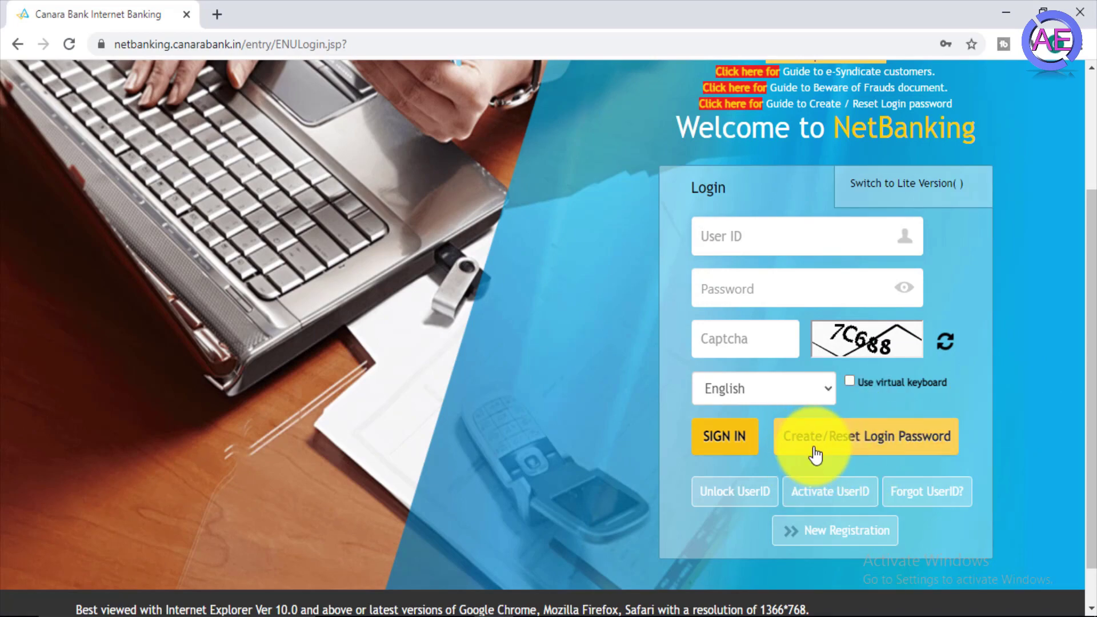
{"action": "left_click", "coordinate": [835, 451]}
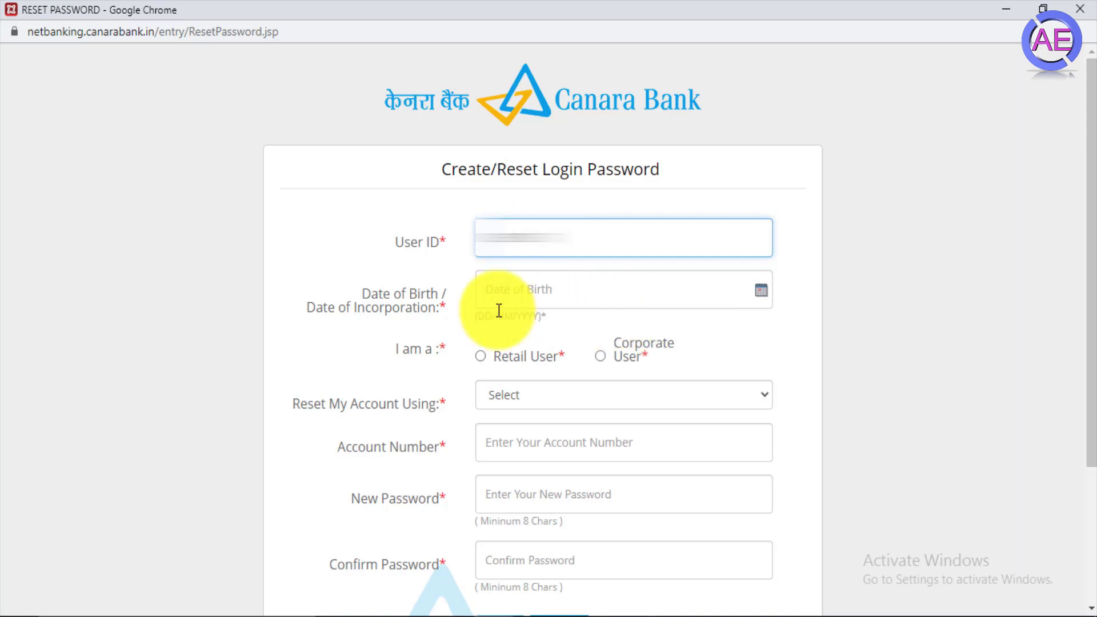
- Pick the date of birth, select Retail User, and choose PAN Number as the reset method
{"action": "left_click", "coordinate": [595, 290]}
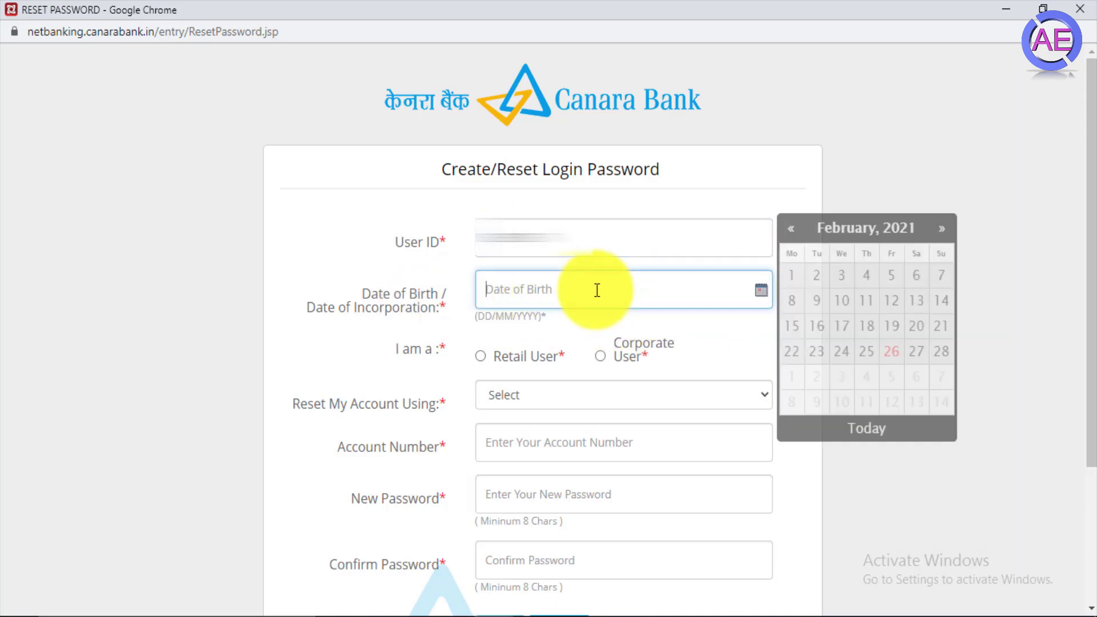
{"action": "left_click", "coordinate": [854, 287]}
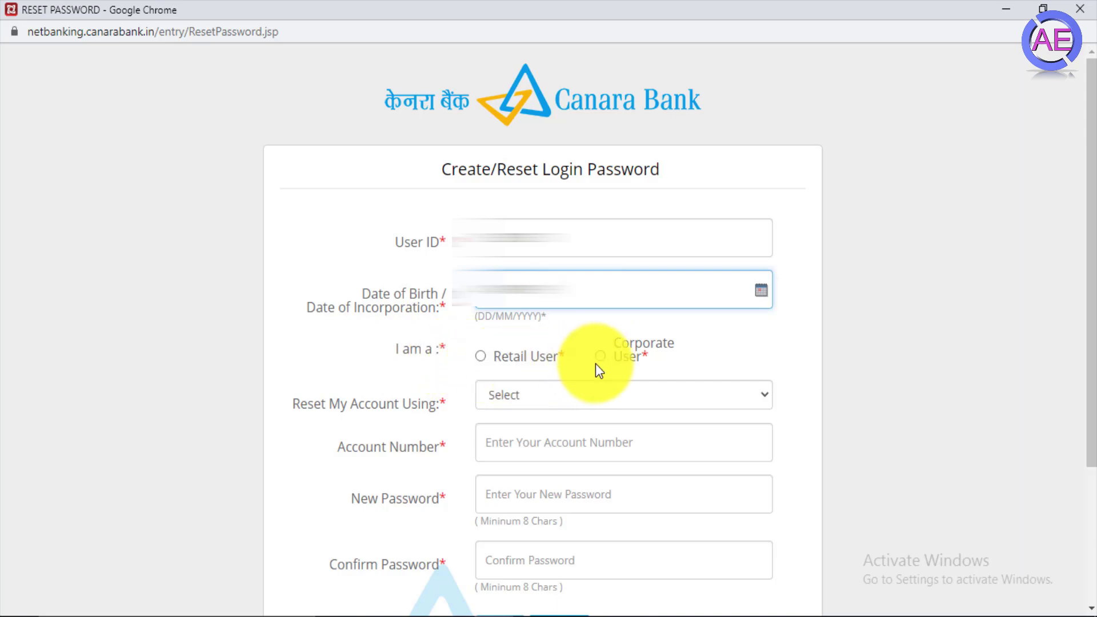
{"action": "left_click", "coordinate": [481, 358]}
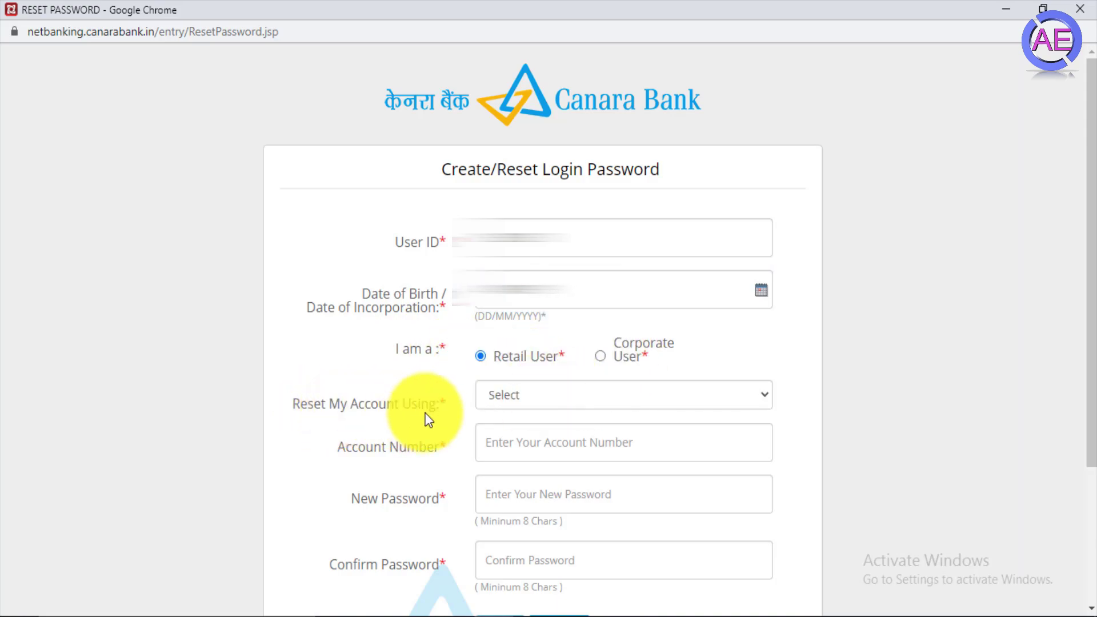
{"action": "left_click", "coordinate": [575, 397]}
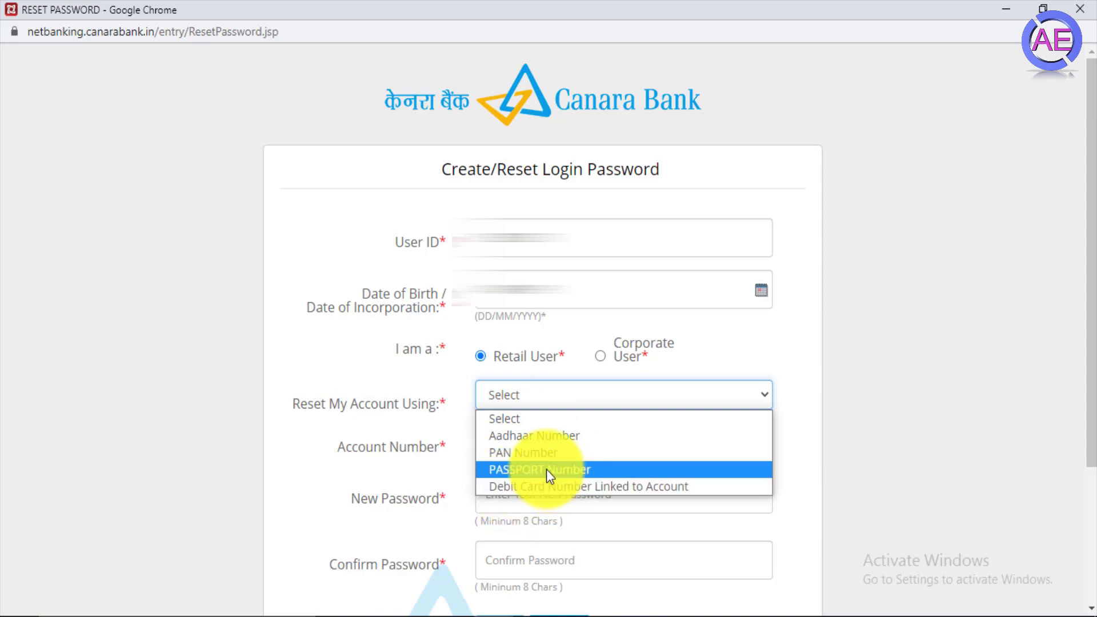
{"action": "left_click", "coordinate": [519, 452]}
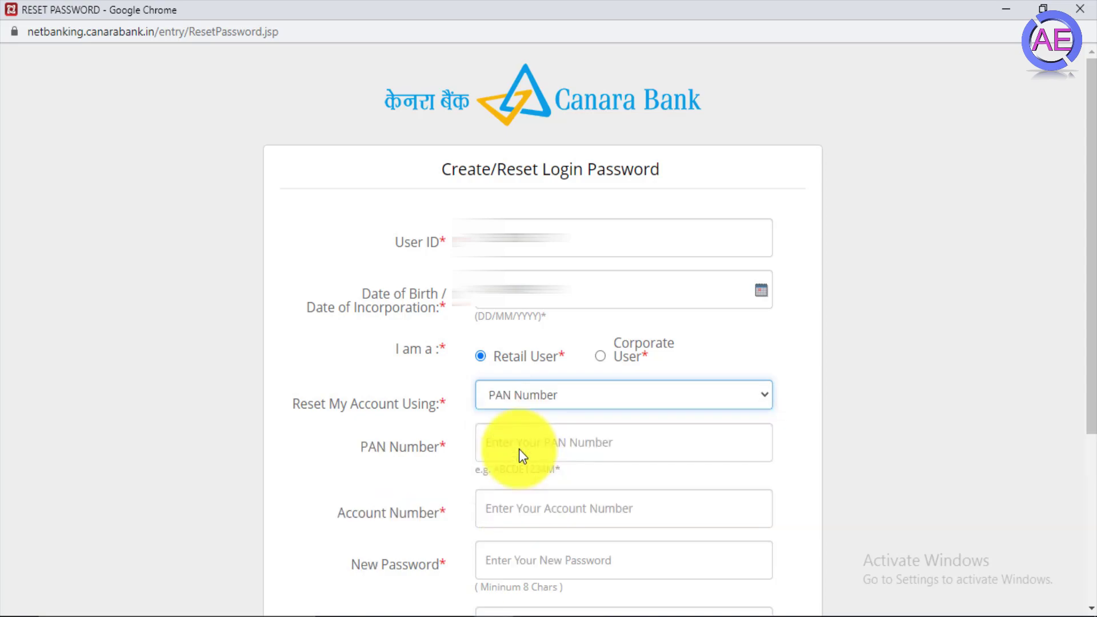
- Enter the PAN and the account number in the reset form
{"action": "left_click", "coordinate": [508, 444]}
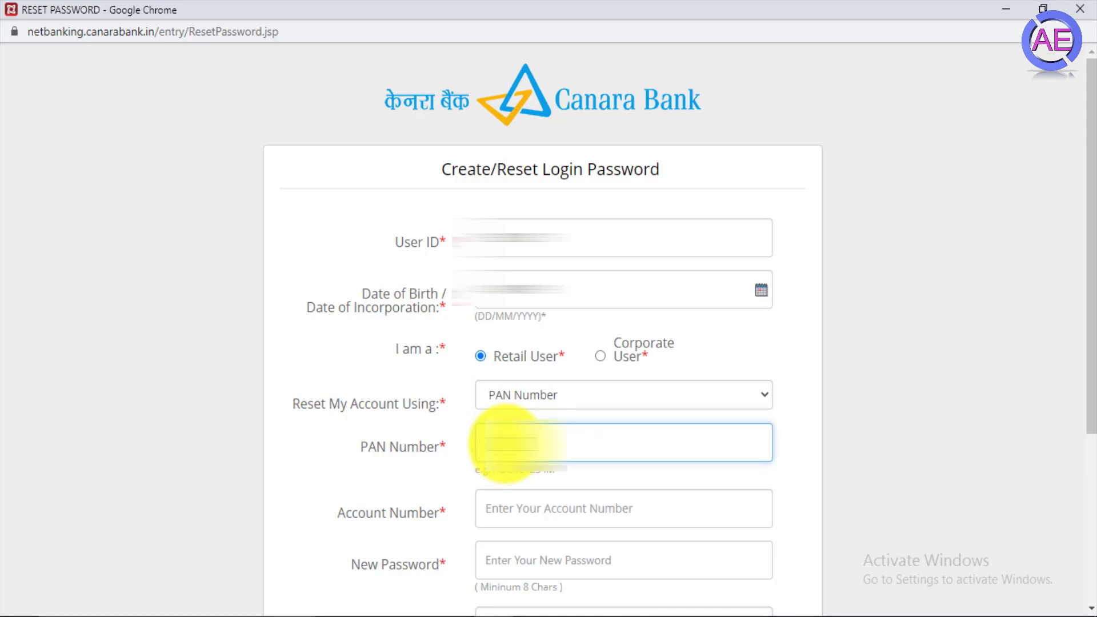
{"action": "left_click", "coordinate": [518, 517]}
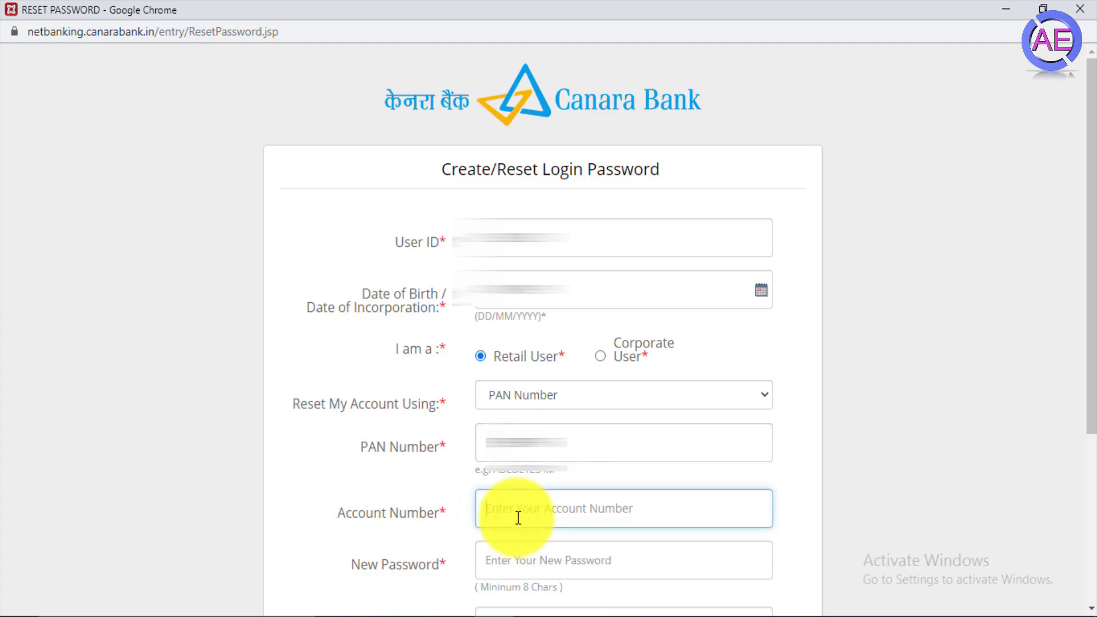
{"action": "scroll", "coordinate": [492, 457], "scroll_direction": "down", "scroll_amount": 3}
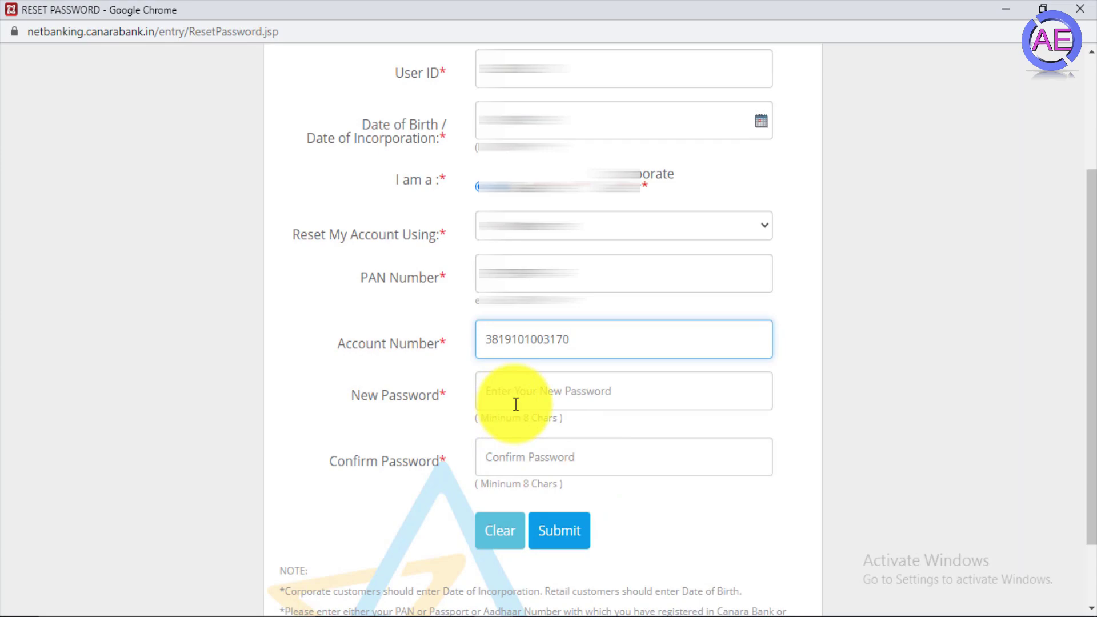
- Enter the new password in both fields and submit the reset form
{"action": "left_click", "coordinate": [521, 394]}
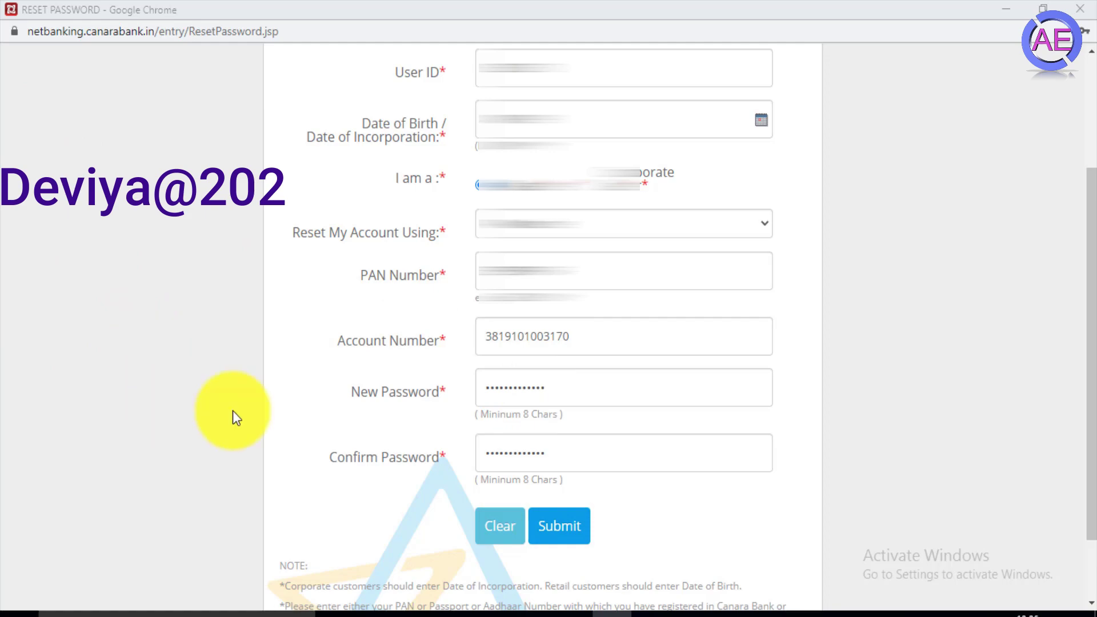
{"action": "scroll", "coordinate": [664, 560], "scroll_direction": "down", "scroll_amount": 2}
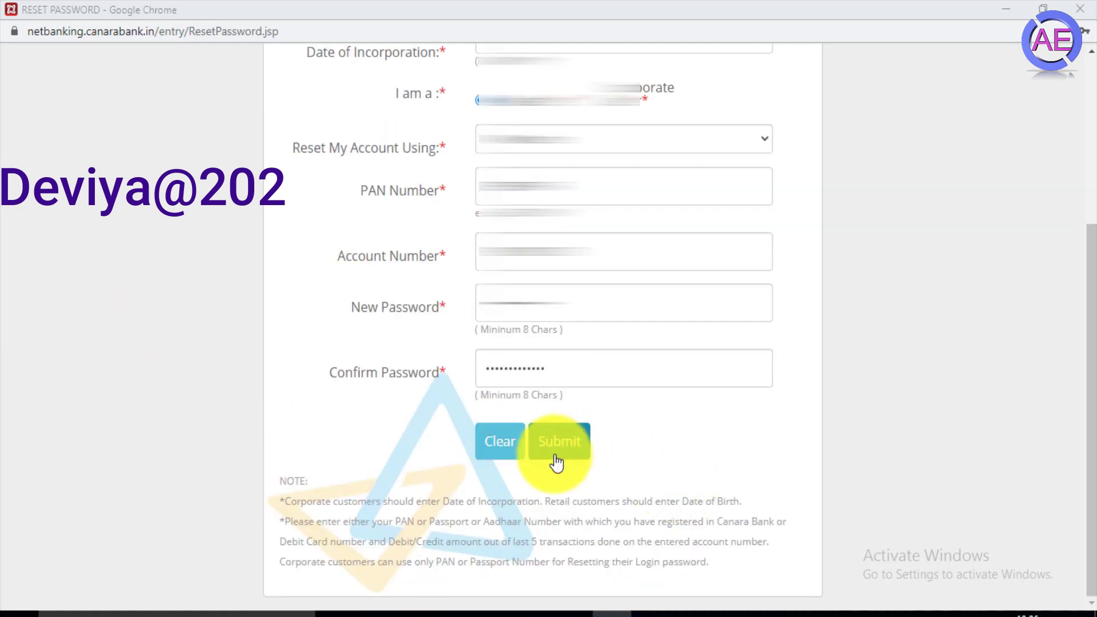
{"action": "left_click", "coordinate": [577, 457]}
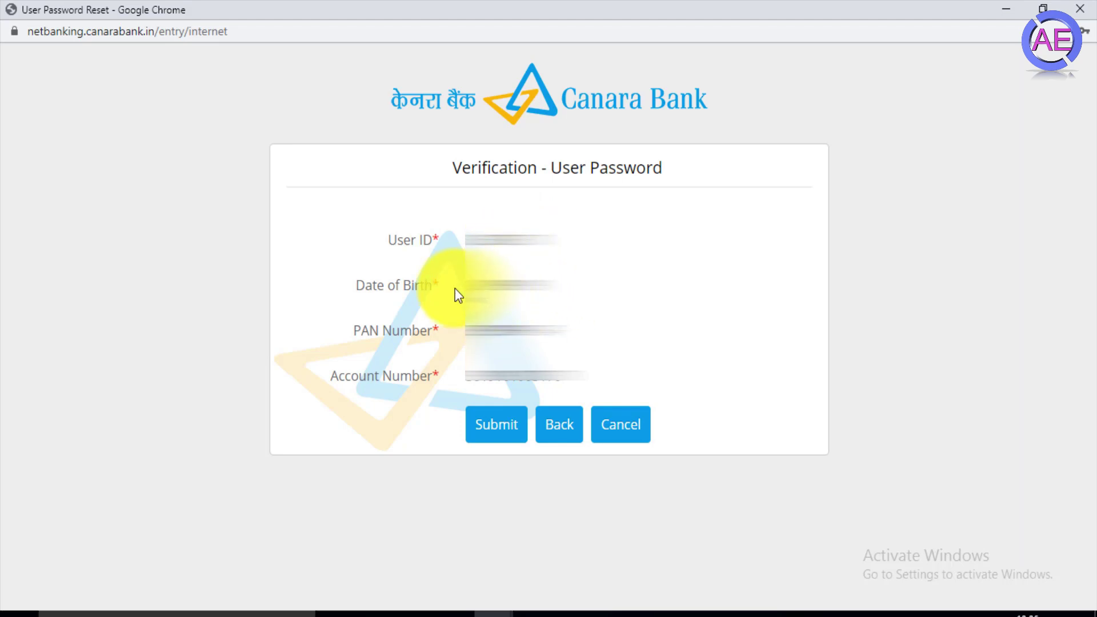
- Confirm the verification details, enter the OTP in both fields, and submit it
{"action": "left_click", "coordinate": [496, 423]}
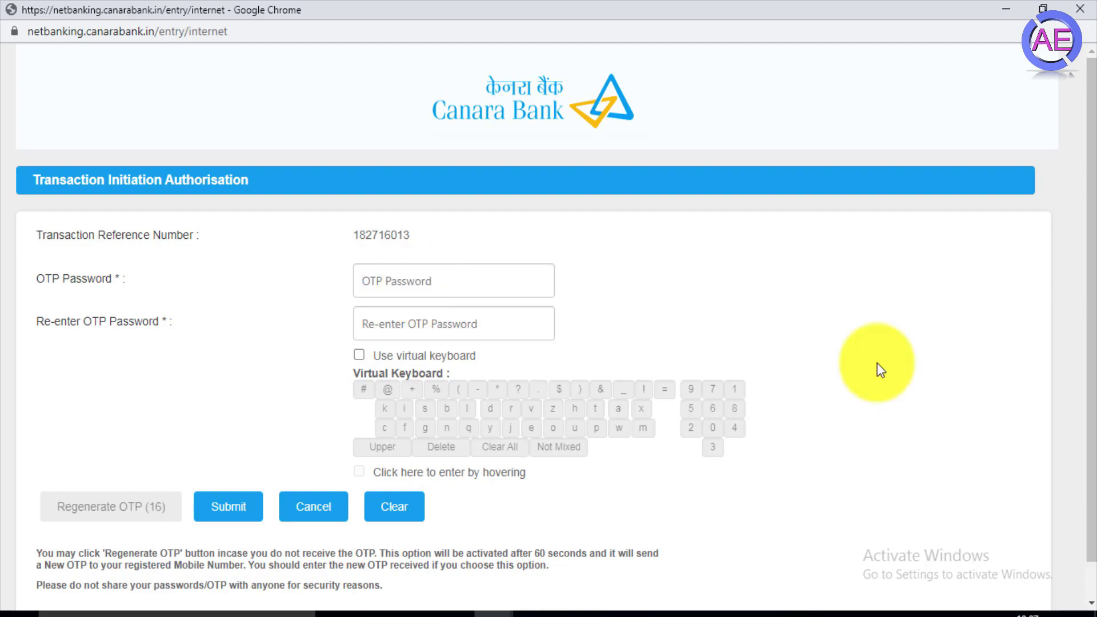
{"action": "type", "text": "***"}
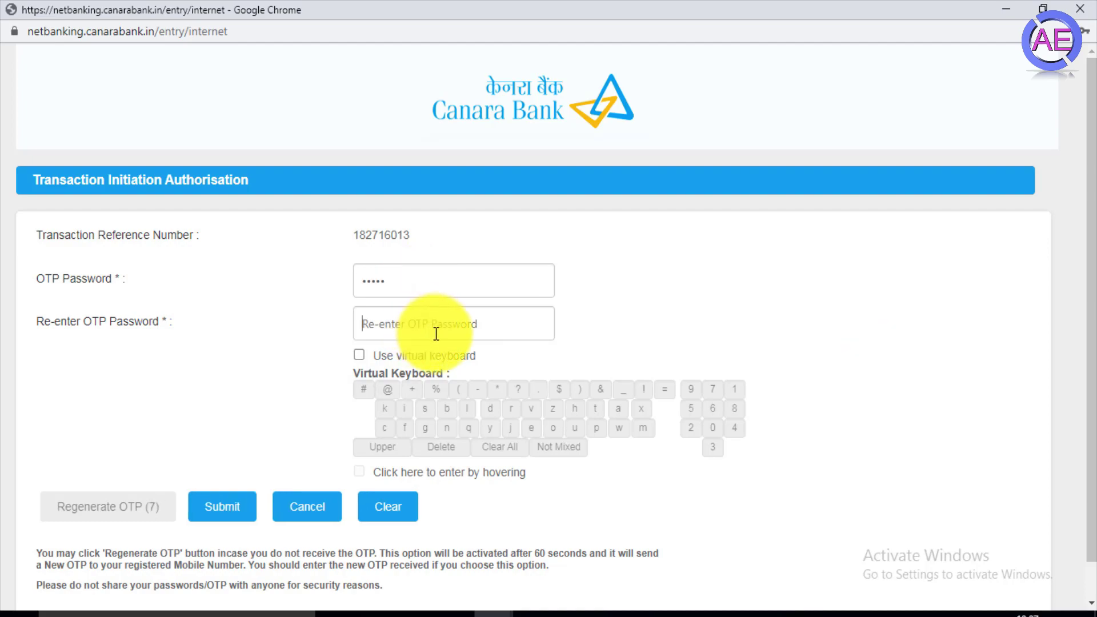
{"action": "type", "text": "*****"}
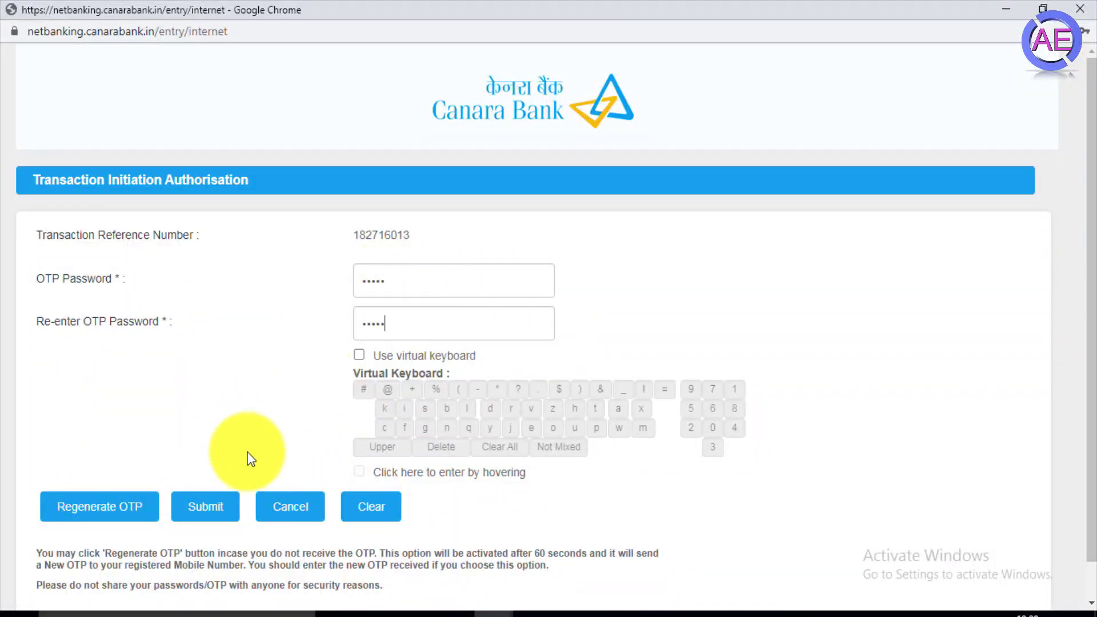
{"action": "left_click", "coordinate": [217, 508]}
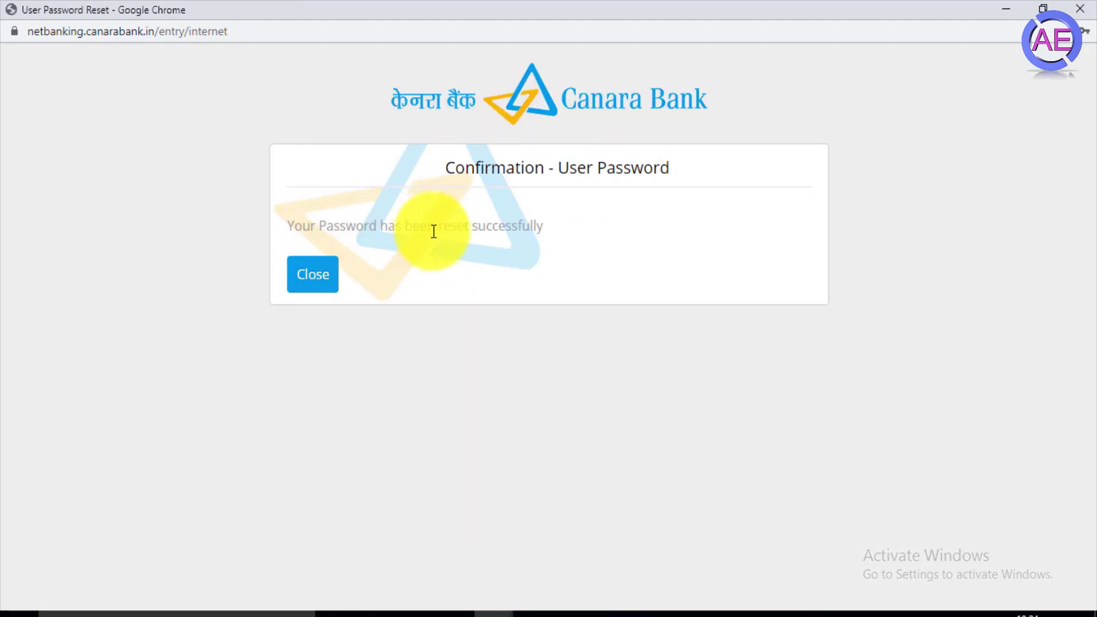
- Sign in with the user ID, new password and captcha 2X72C, keeping English as language
{"action": "left_click", "coordinate": [337, 280]}
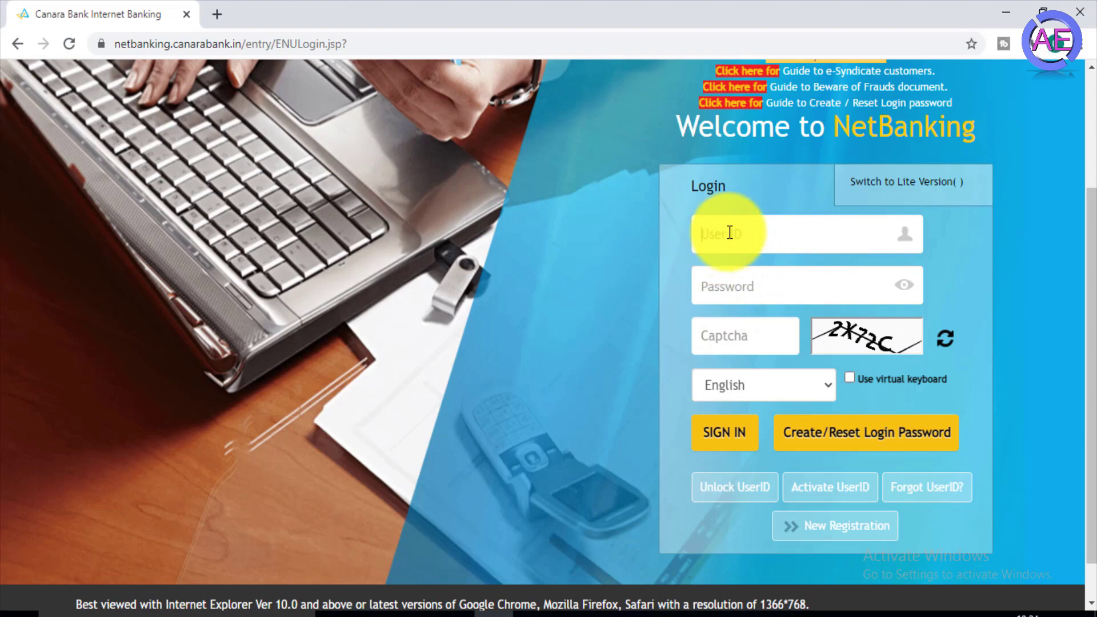
{"action": "left_click", "coordinate": [743, 289]}
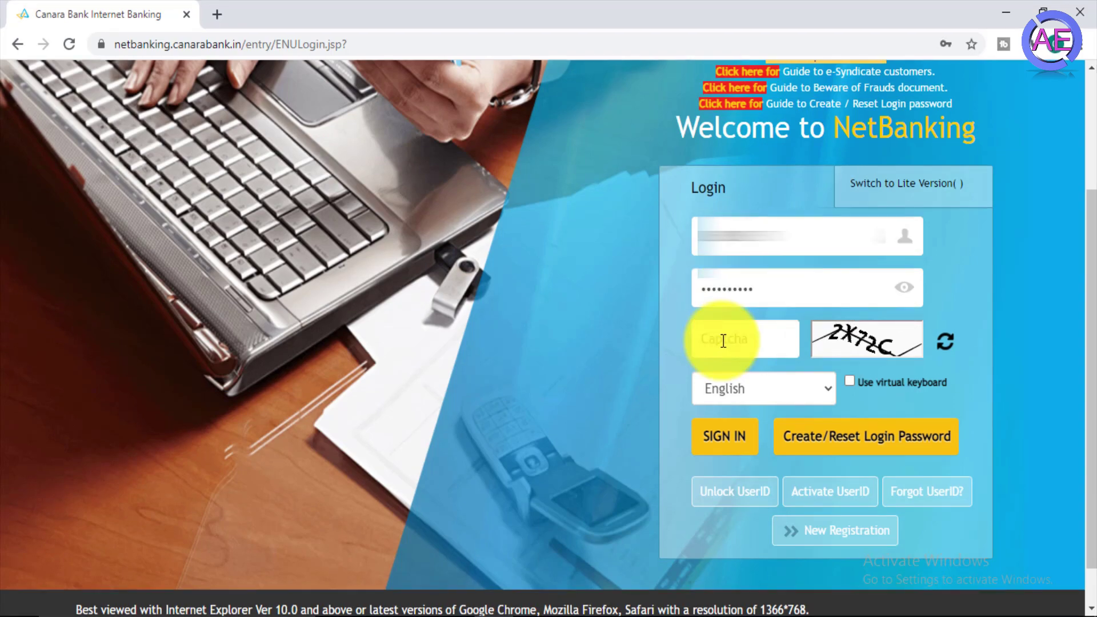
{"action": "left_click", "coordinate": [721, 338]}
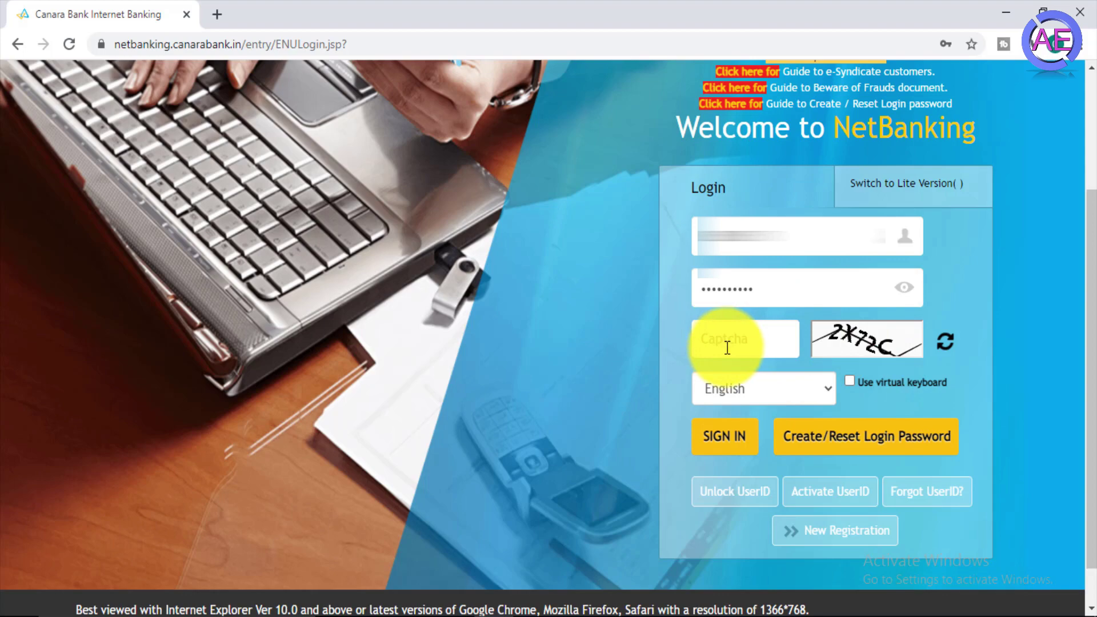
{"action": "type", "text": "2X72C"}
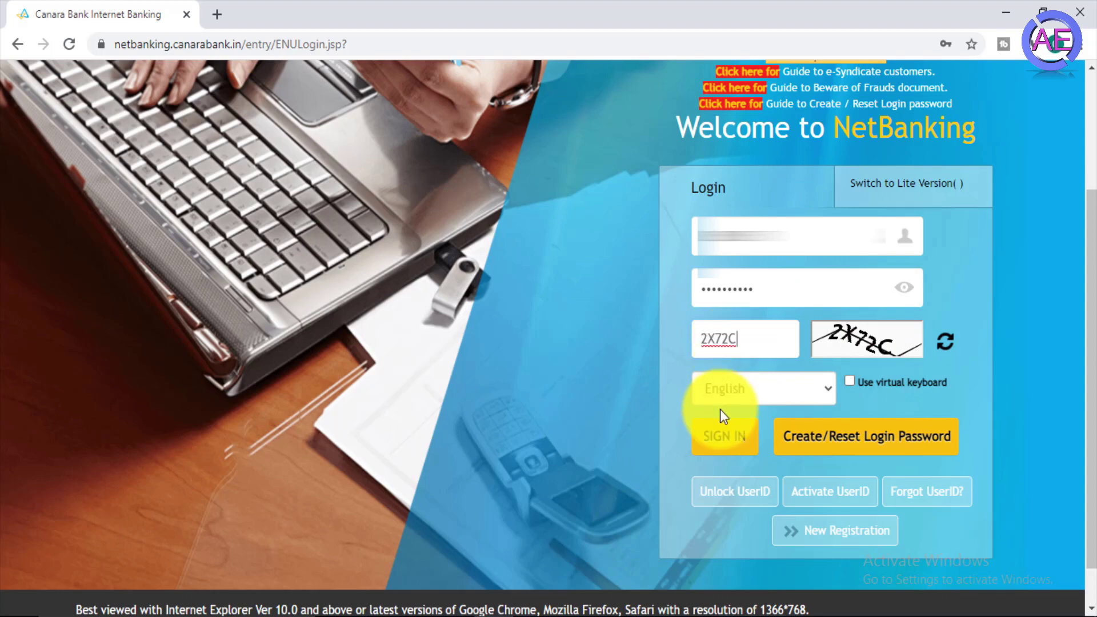
{"action": "left_click", "coordinate": [777, 392]}
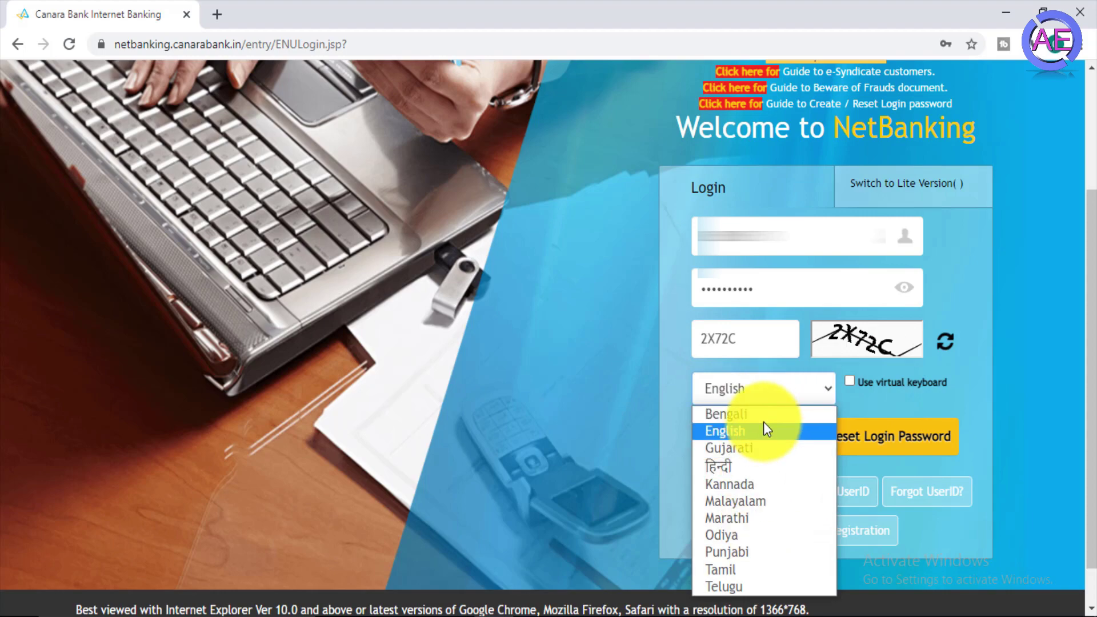
{"action": "left_click", "coordinate": [774, 390]}
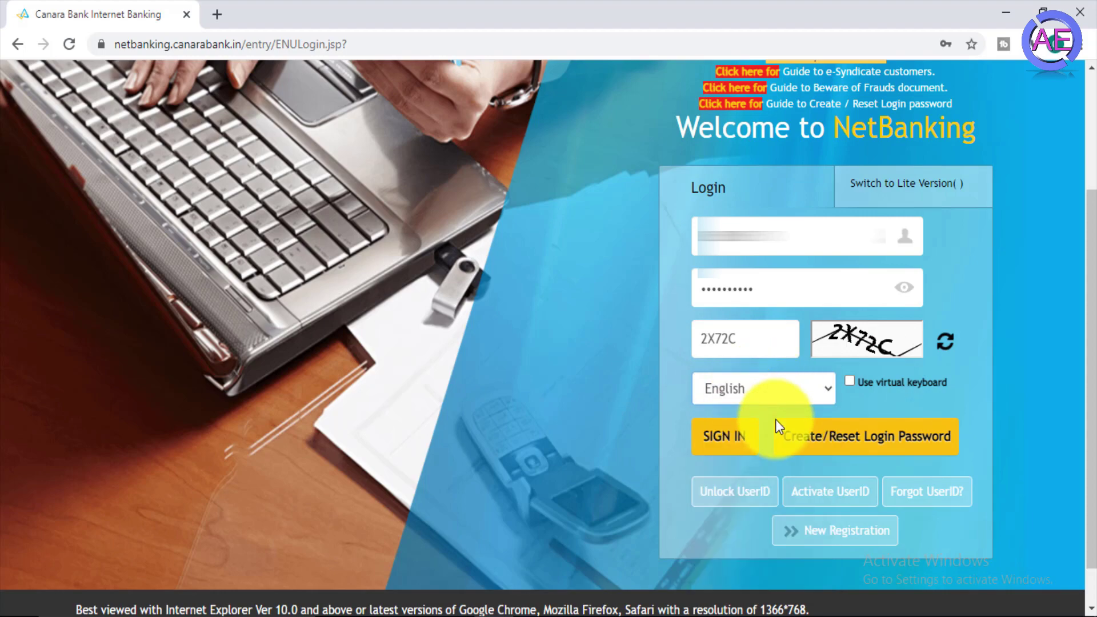
{"action": "left_click", "coordinate": [737, 439]}
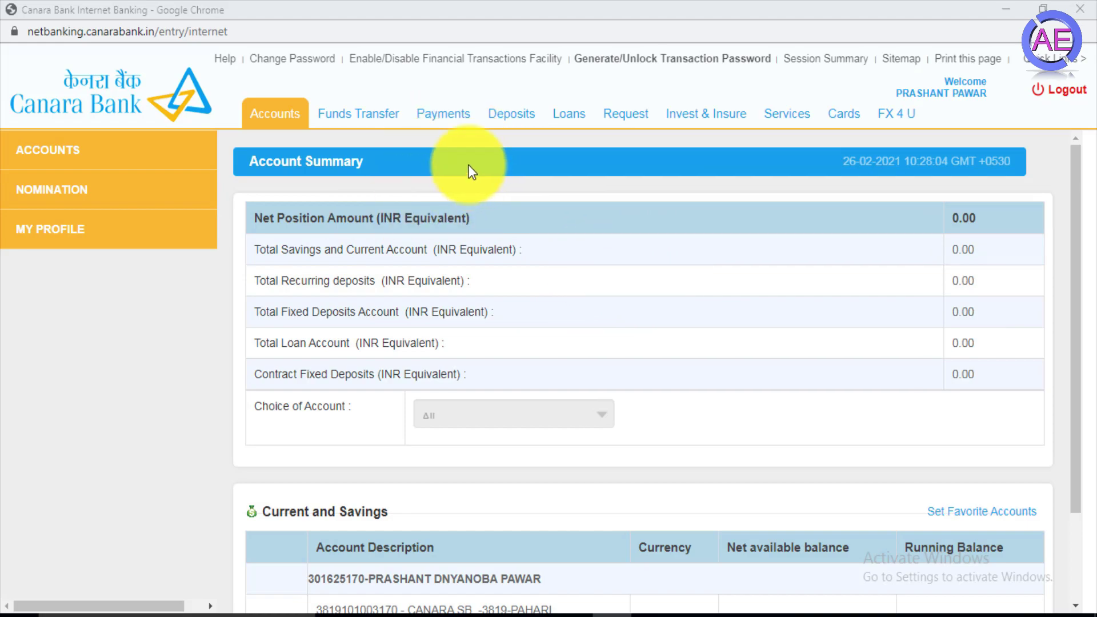
- Show Account Details for the last listed account, then move on to Account Statement
{"action": "left_click", "coordinate": [46, 149]}
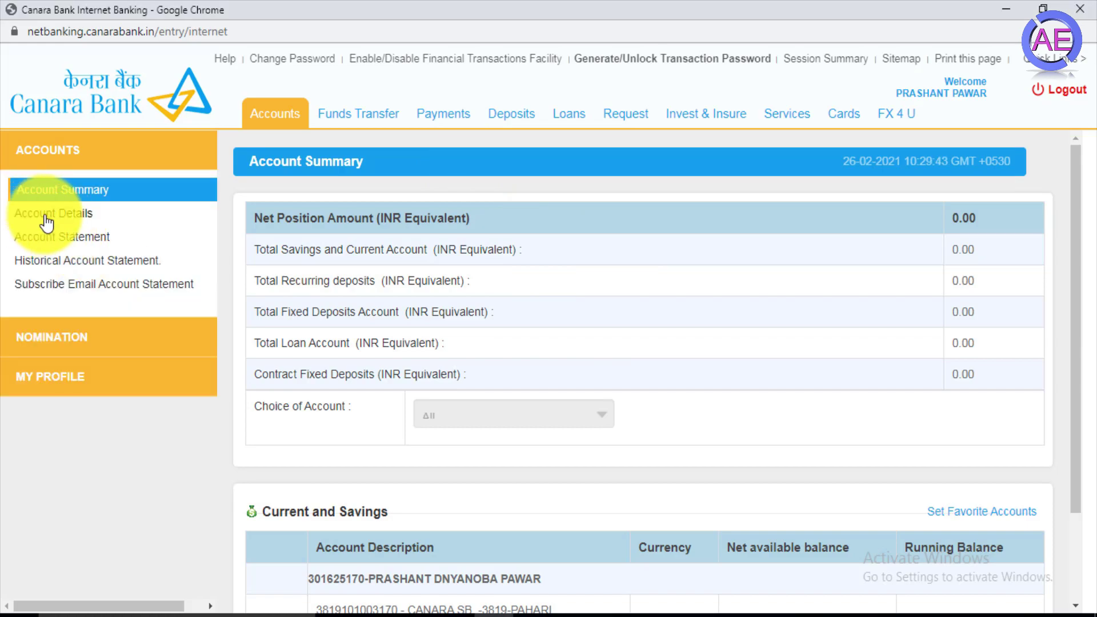
{"action": "left_click", "coordinate": [50, 214]}
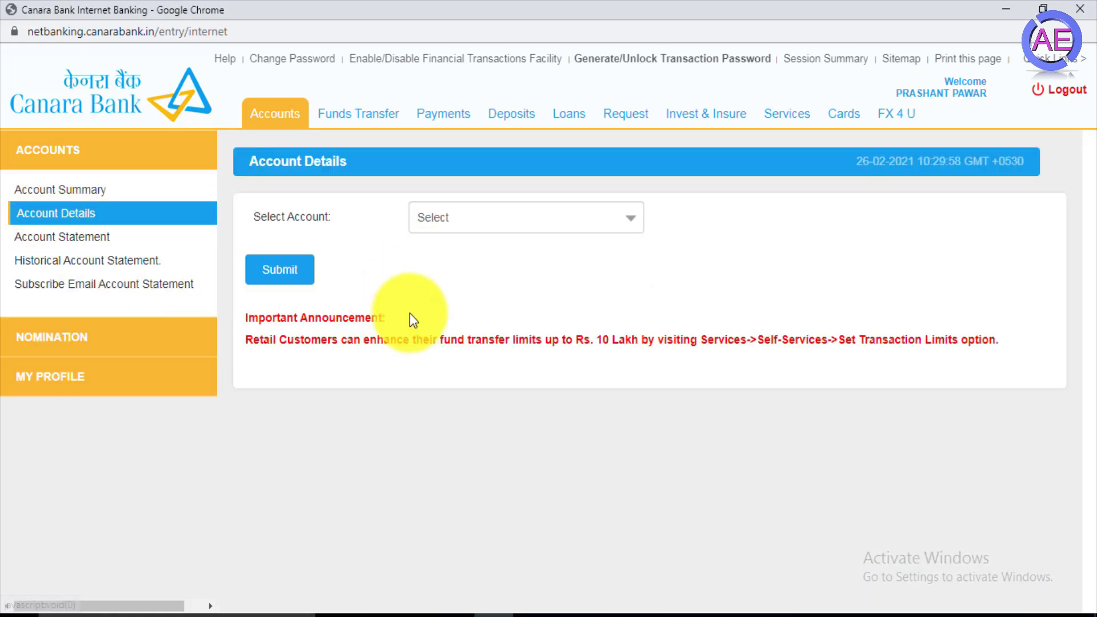
{"action": "left_click", "coordinate": [523, 220]}
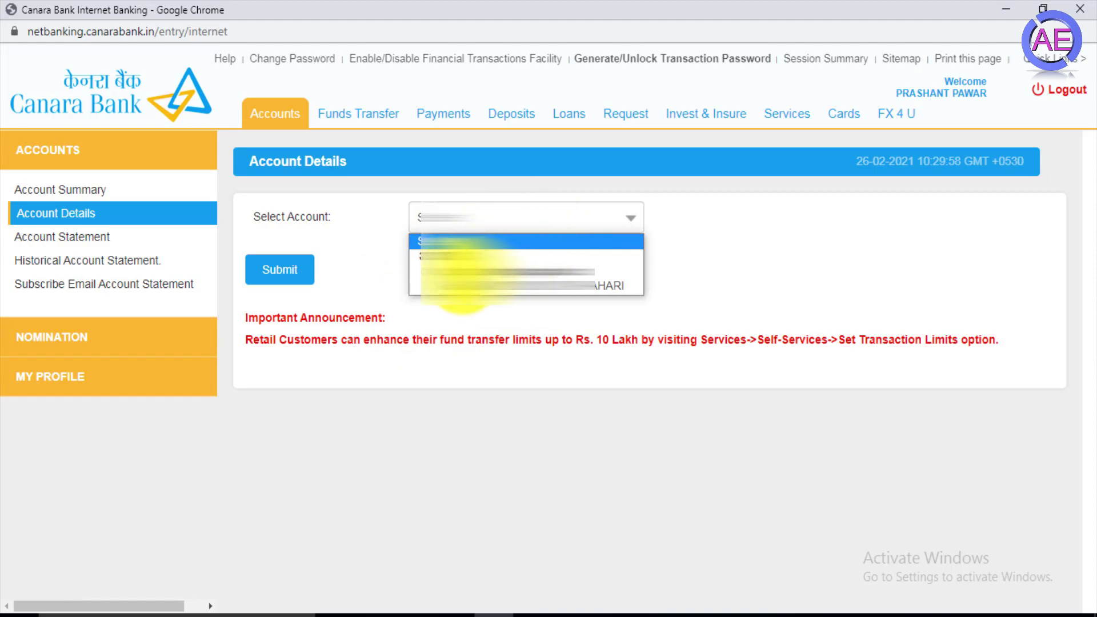
{"action": "left_click", "coordinate": [489, 285]}
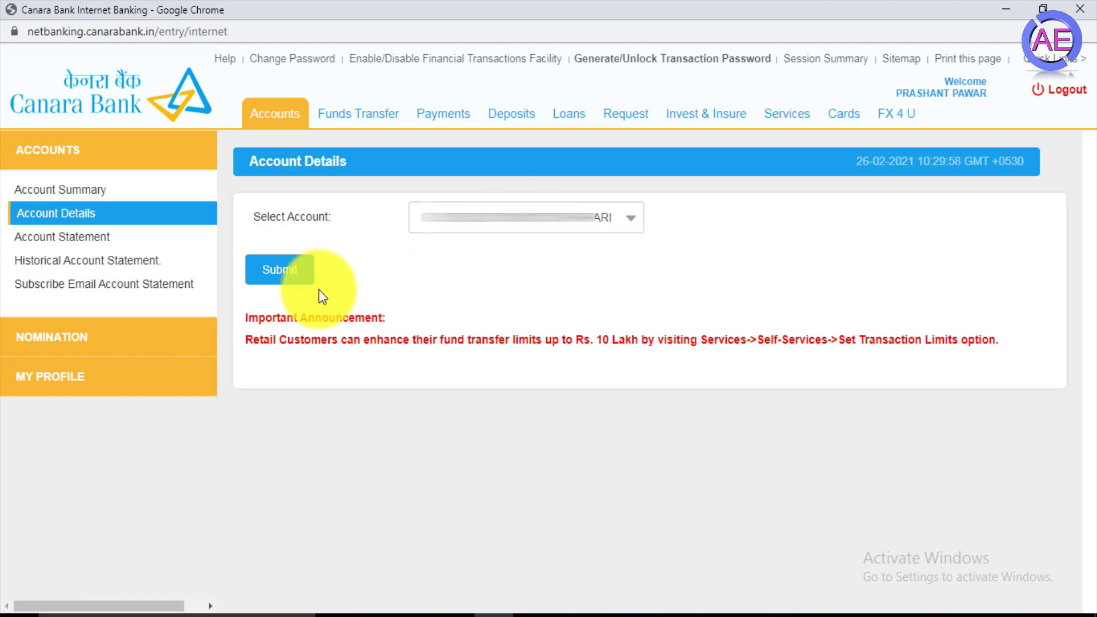
{"action": "left_click", "coordinate": [281, 278]}
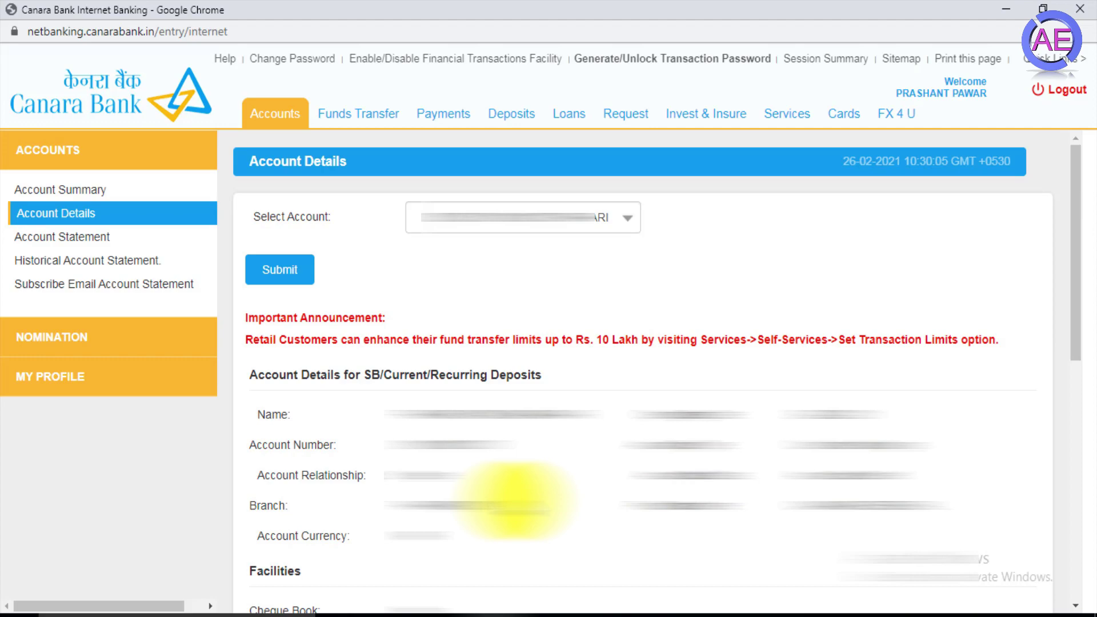
{"action": "left_click", "coordinate": [55, 243]}
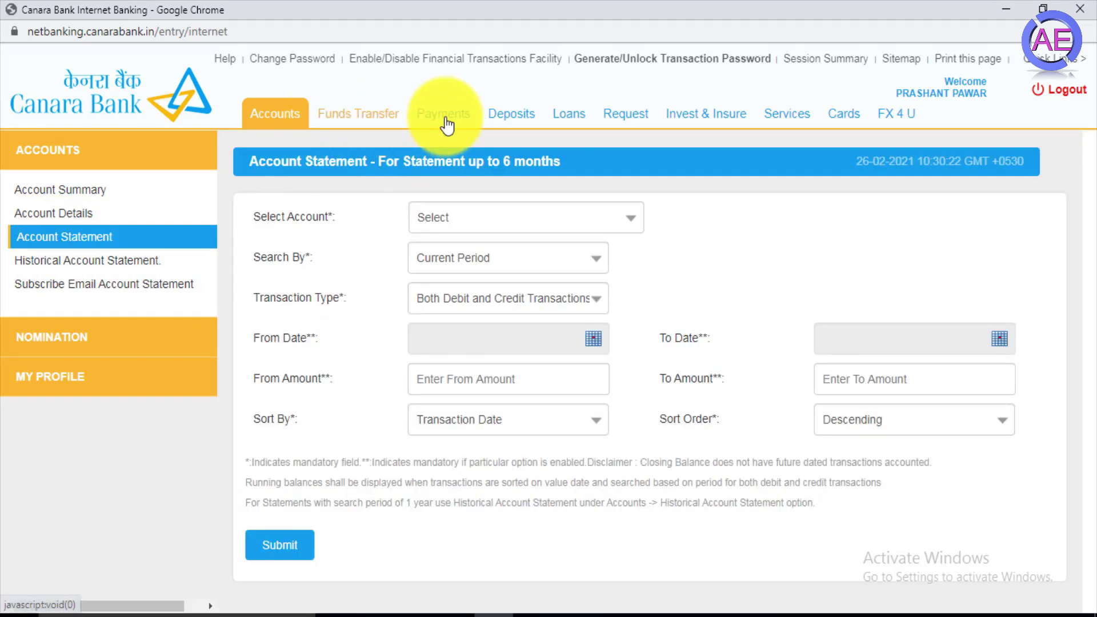